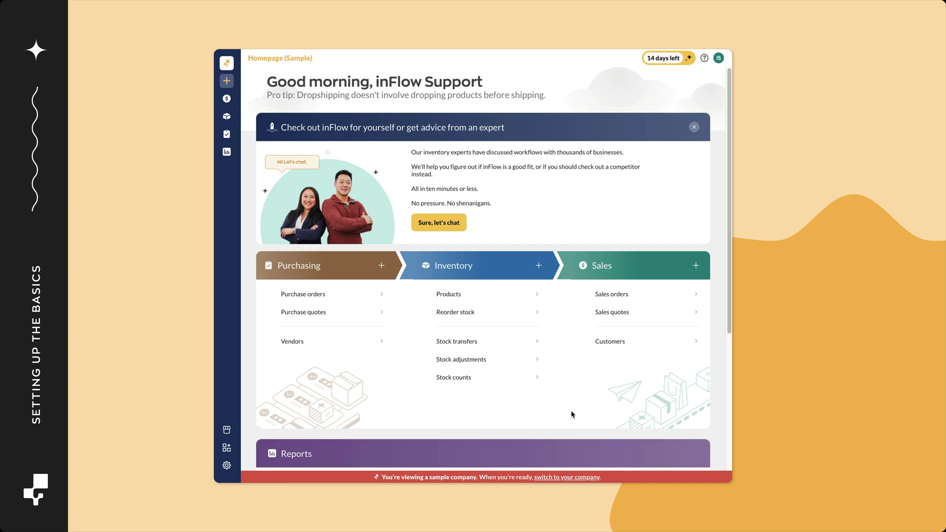
# Leave the sample company for your own company, with US Dollar as home currency.
pyautogui.click(557, 479)
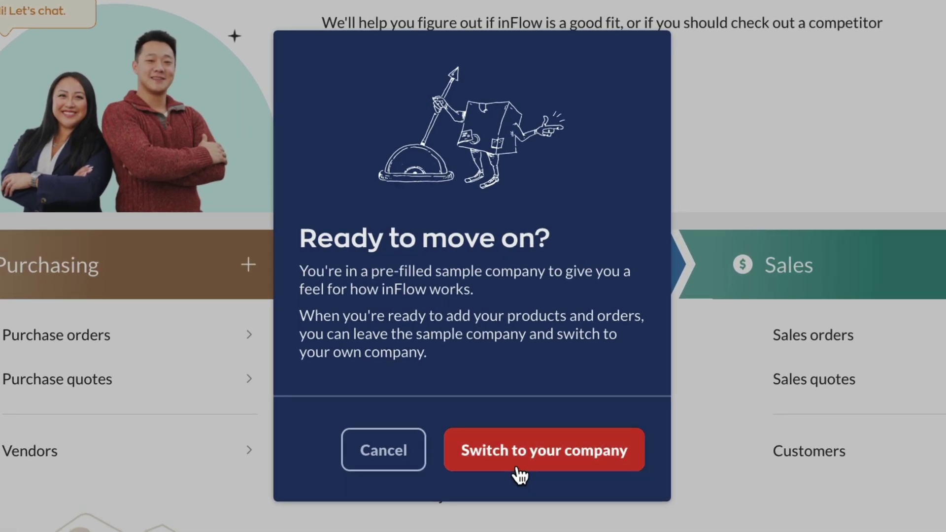
pyautogui.click(518, 473)
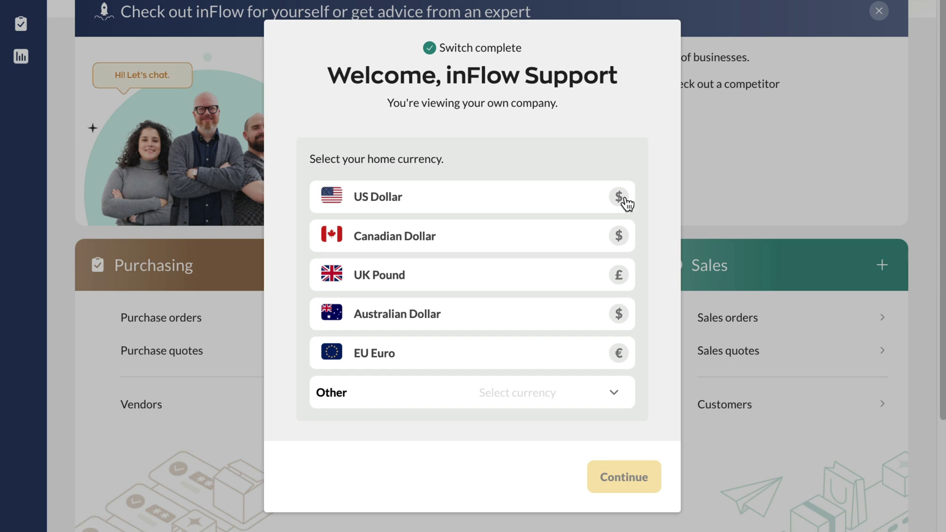
pyautogui.click(626, 203)
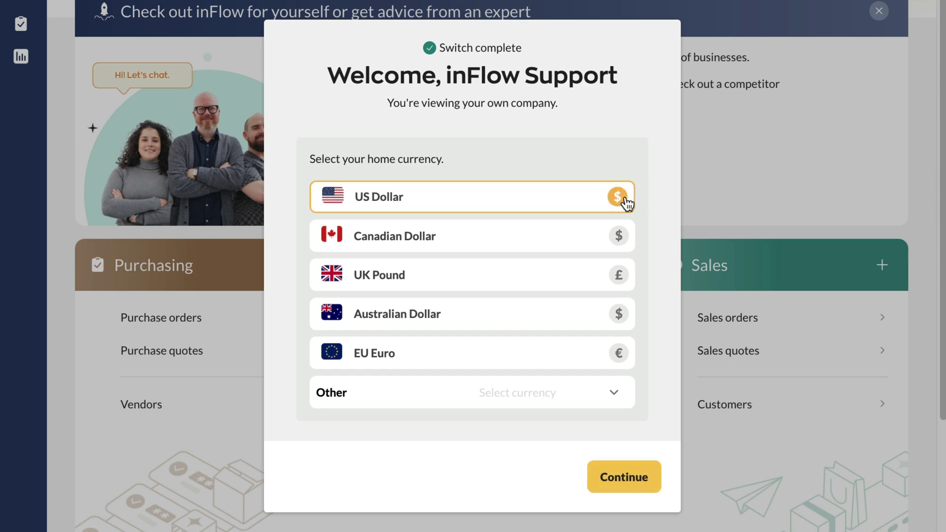
pyautogui.click(652, 481)
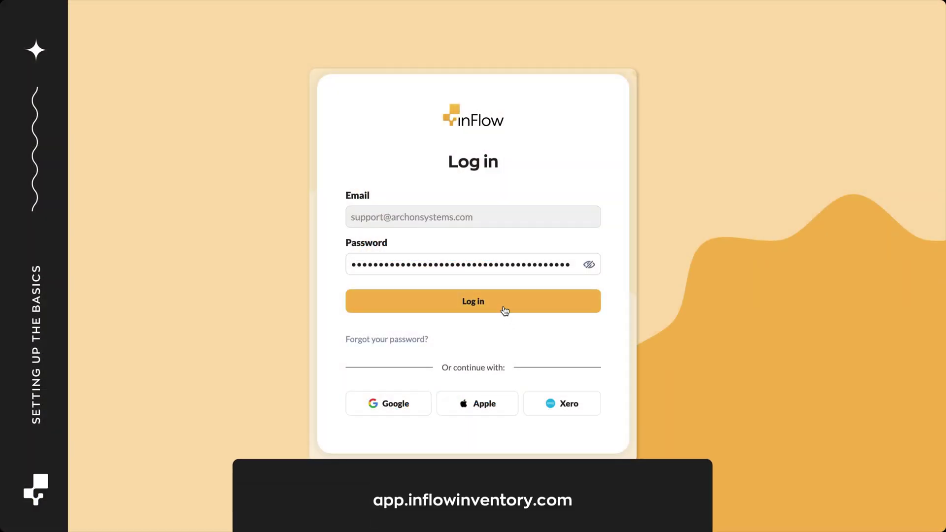
# Log in and go to Settings > Global > Company details.
pyautogui.click(505, 311)
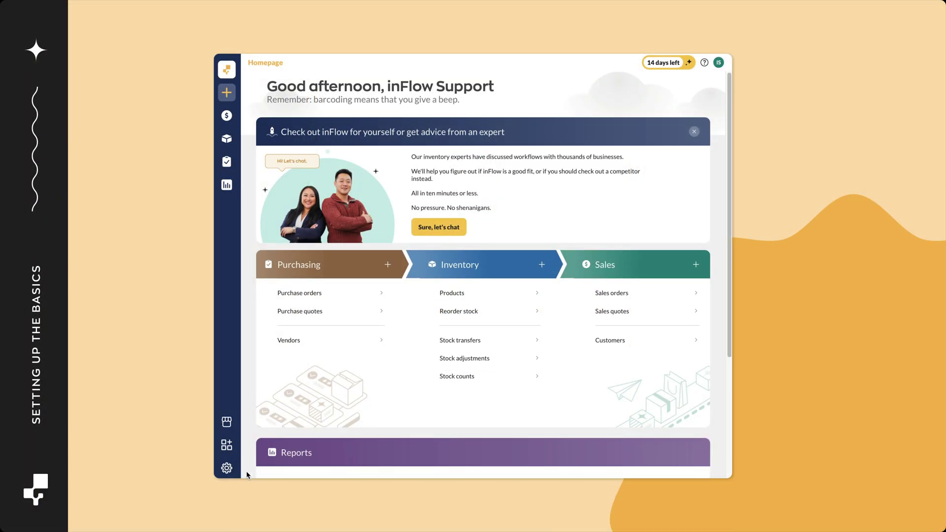
pyautogui.click(228, 468)
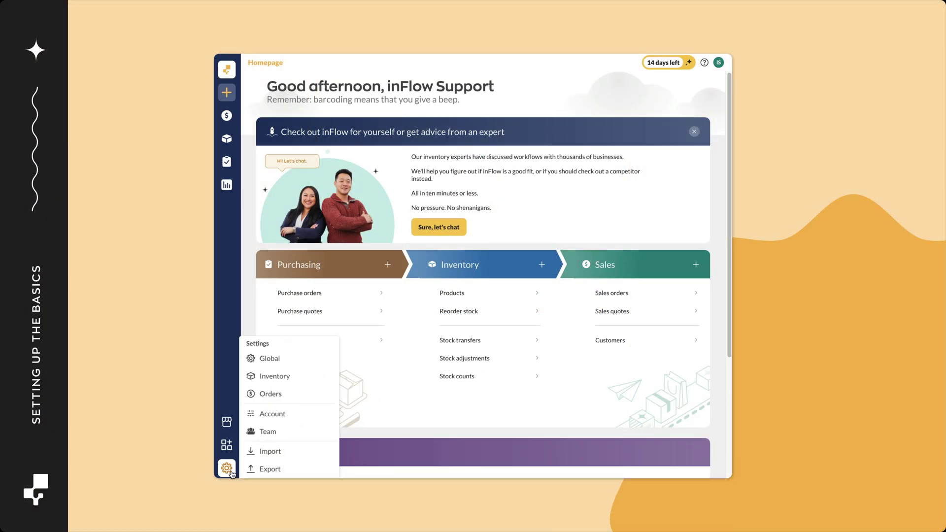
pyautogui.click(270, 359)
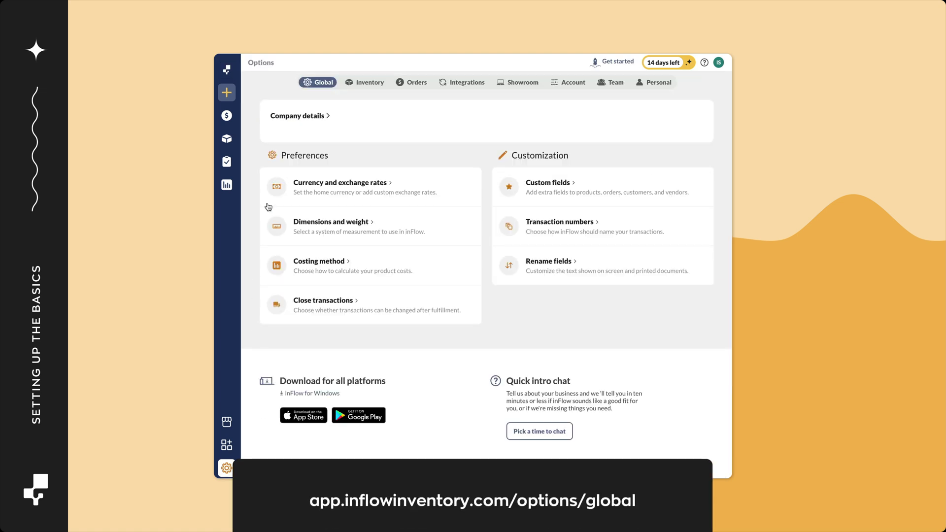
pyautogui.click(291, 129)
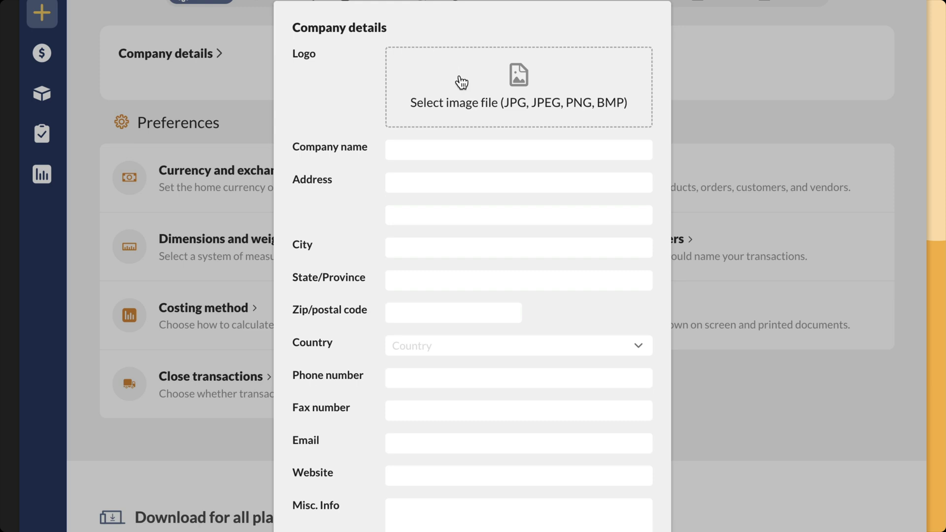
# Upload inFlow.png as the company logo and save the company details.
pyautogui.click(461, 83)
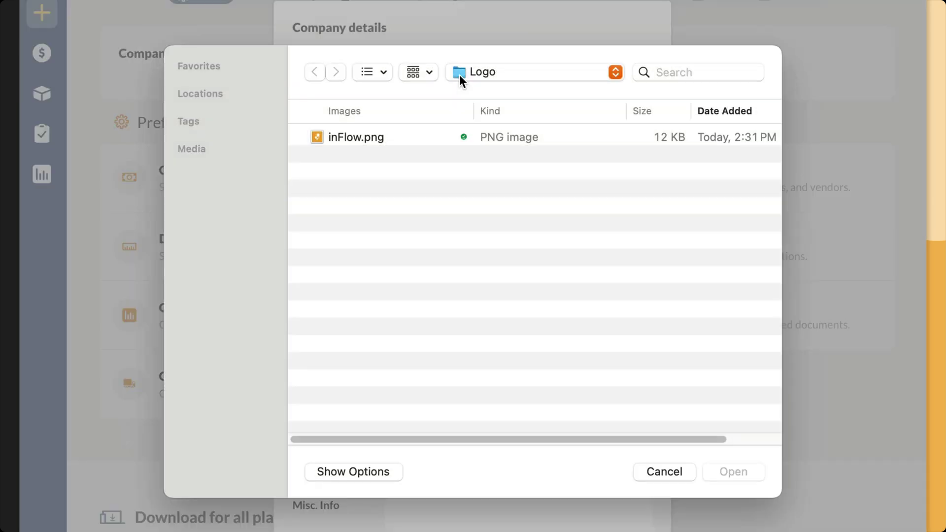
pyautogui.click(369, 138)
pyautogui.click(720, 477)
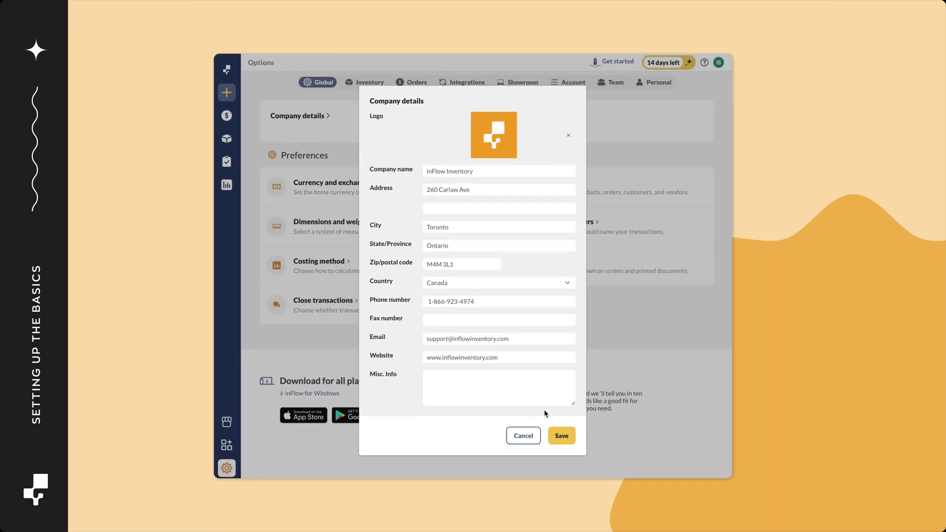
pyautogui.click(561, 435)
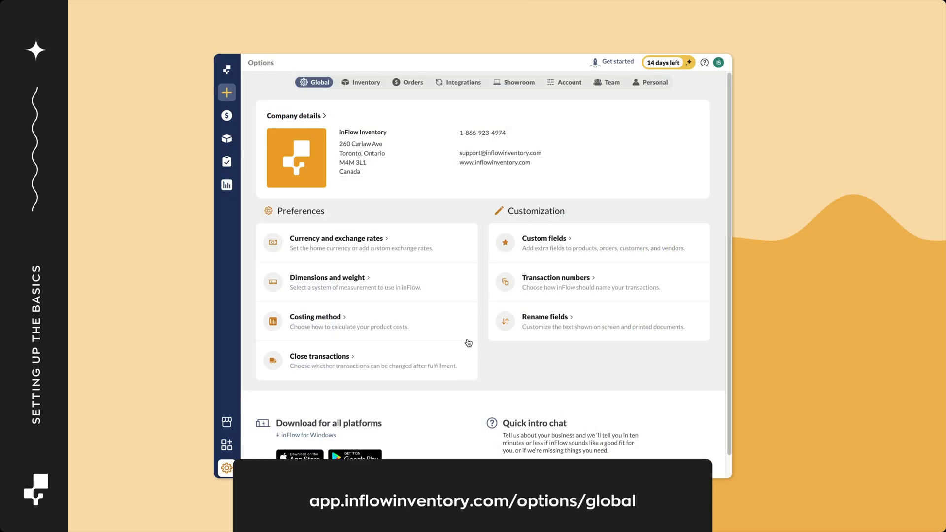
# Change the costing method to First in, first out (FIFO), save, and enter CONFIRM.
pyautogui.click(448, 331)
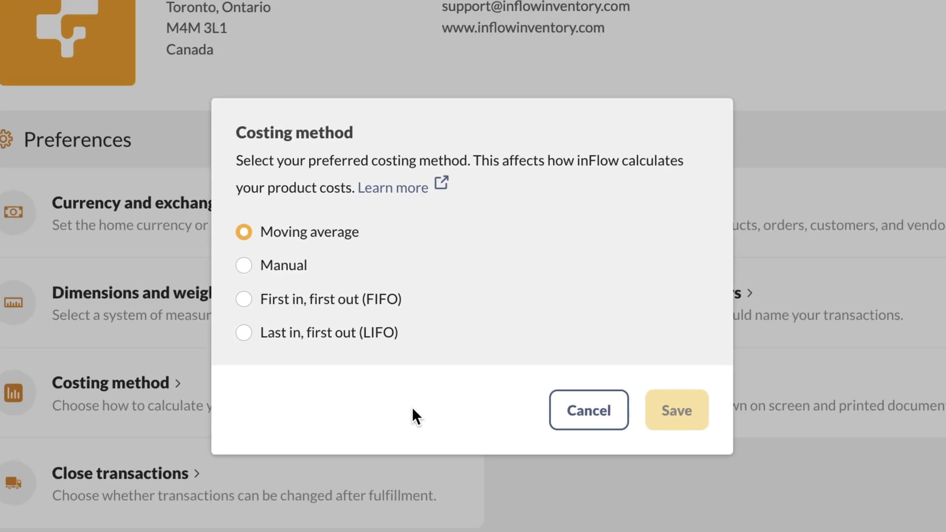
pyautogui.click(393, 303)
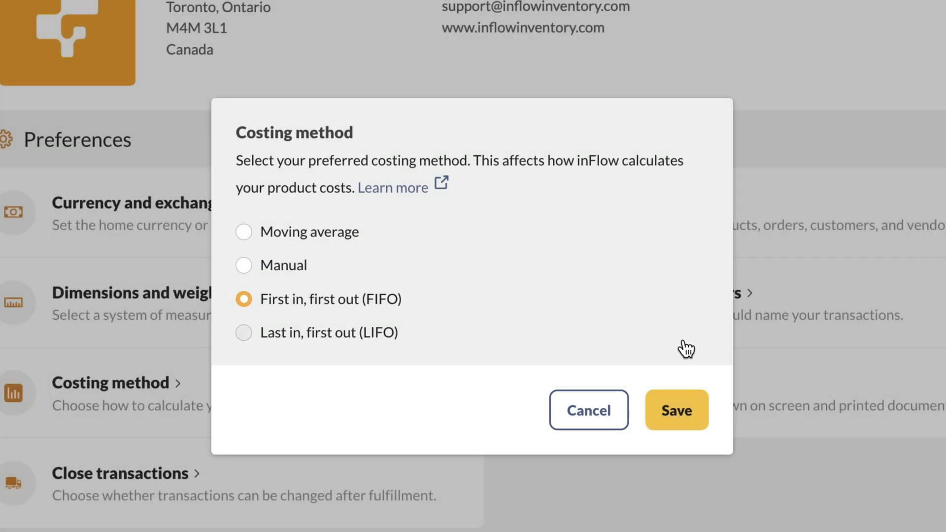
pyautogui.click(697, 408)
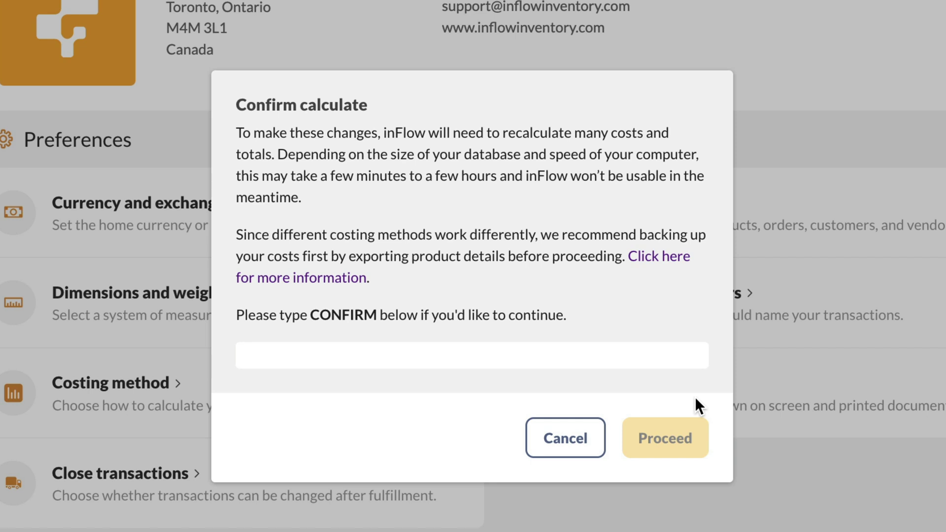
pyautogui.click(677, 355)
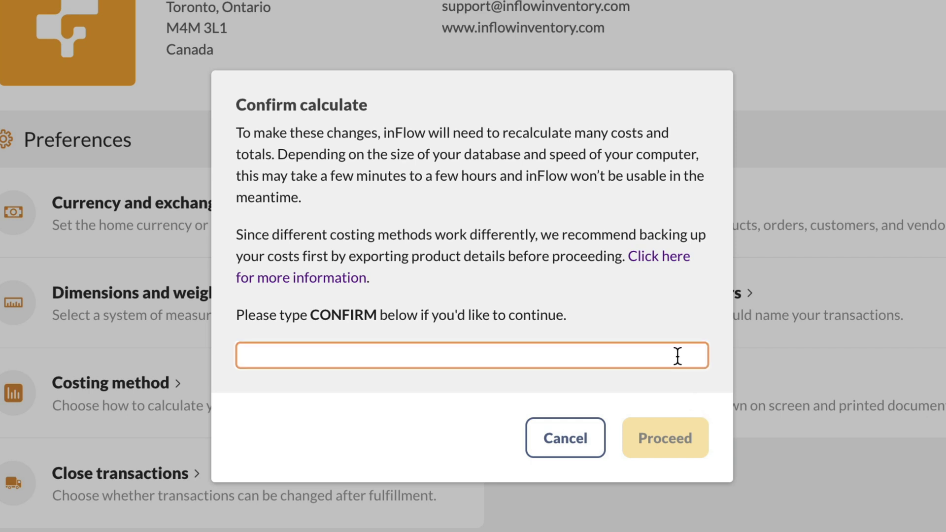
pyautogui.press('capslock')
pyautogui.write('CONFIRM')
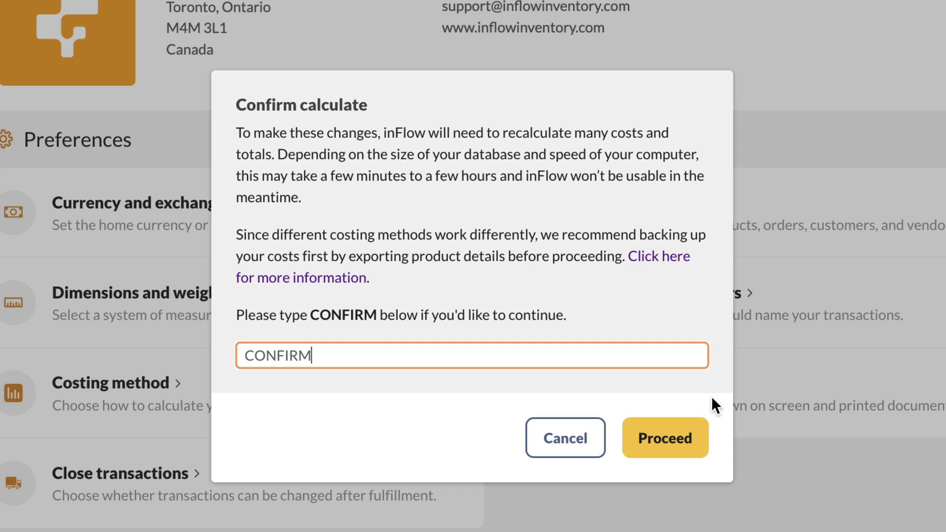
pyautogui.click(696, 448)
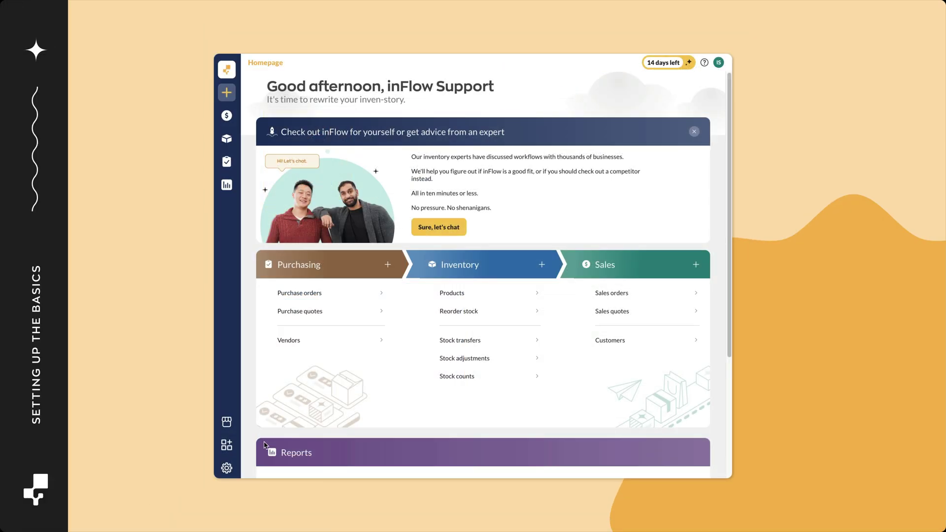
# Edit the Default Location entry under Settings > Inventory > Locations.
pyautogui.click(230, 465)
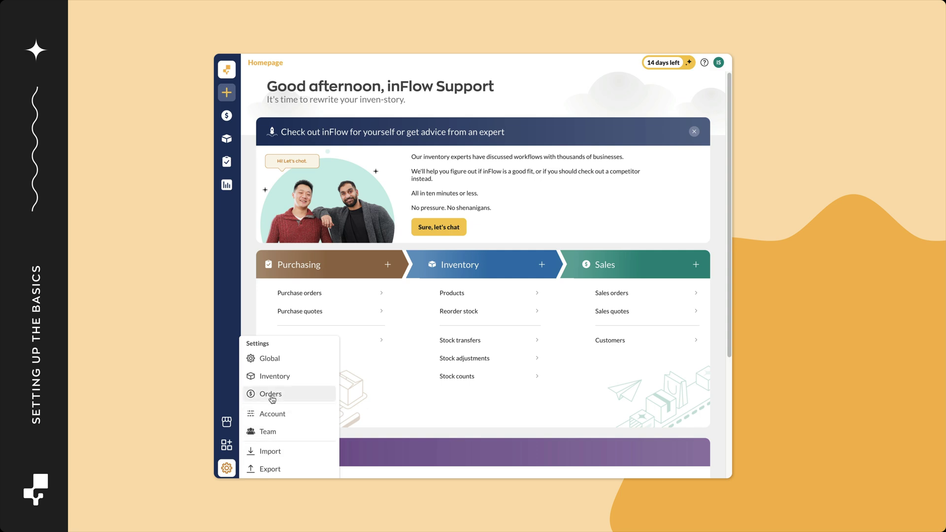
pyautogui.click(272, 377)
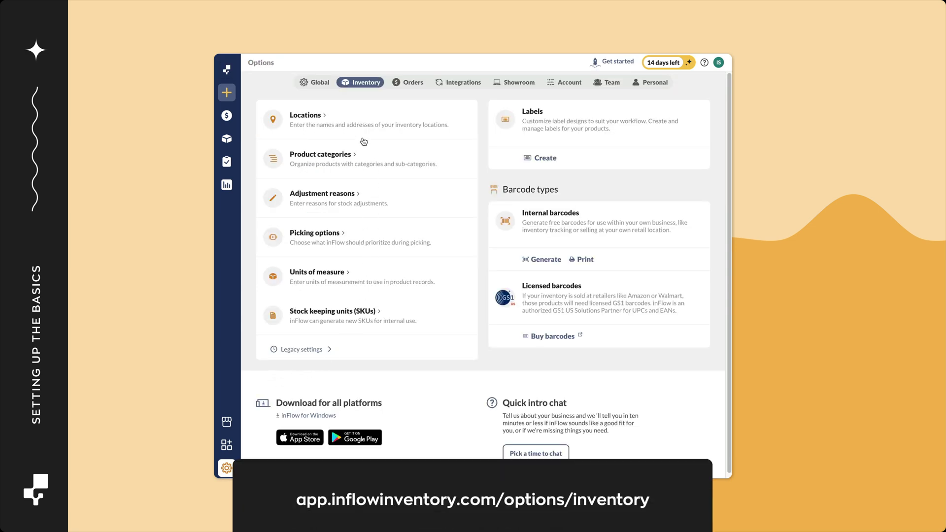
pyautogui.click(354, 125)
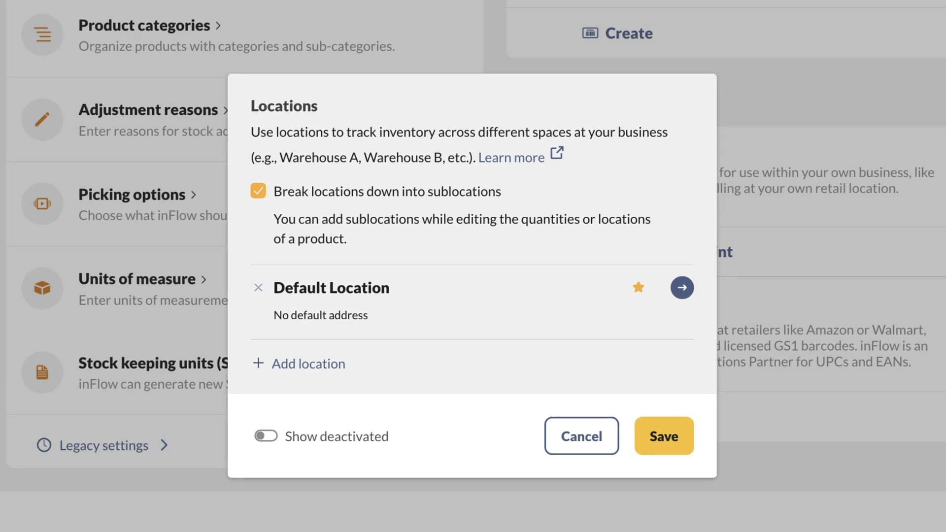
pyautogui.click(682, 288)
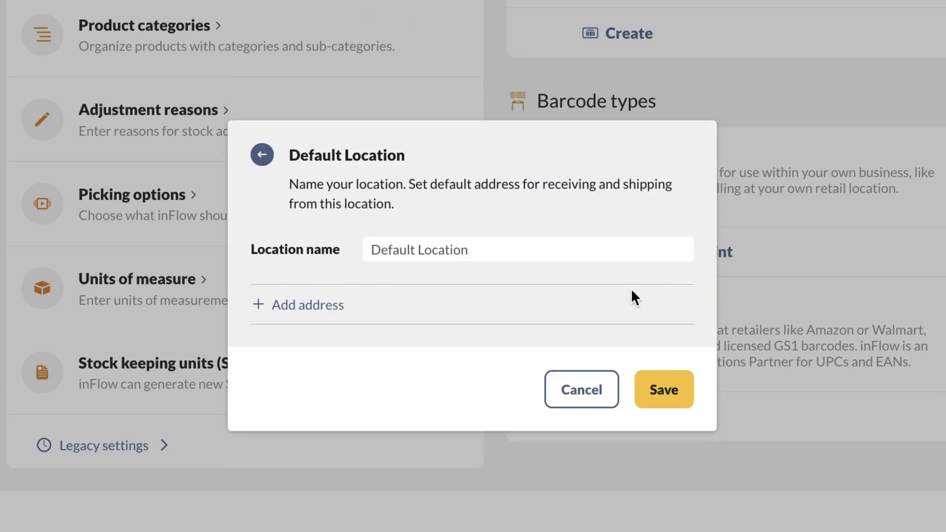
# Rename the default location to 'Main Warehouse' and add its Toronto address.
pyautogui.click(522, 251)
pyautogui.moveTo(476, 249); pyautogui.dragTo(343, 223)
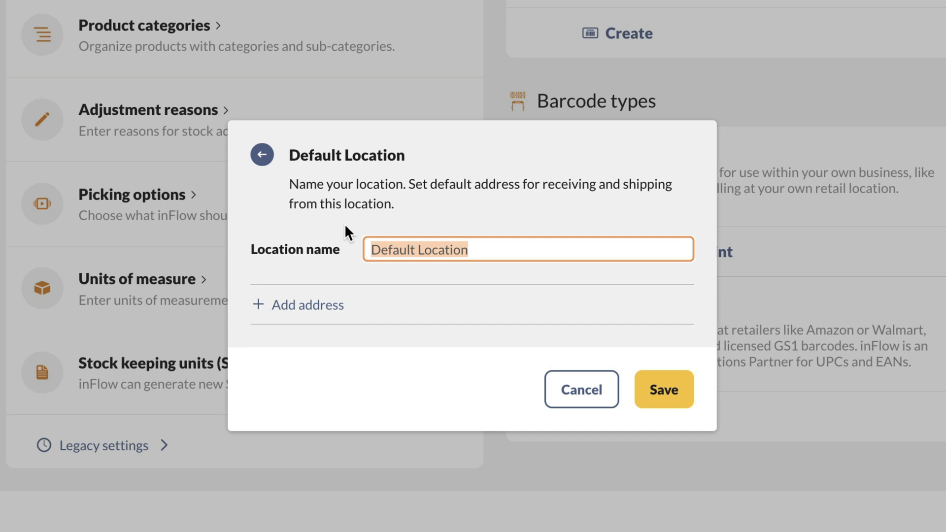
pyautogui.press('BackSpace')
pyautogui.write('Ma')
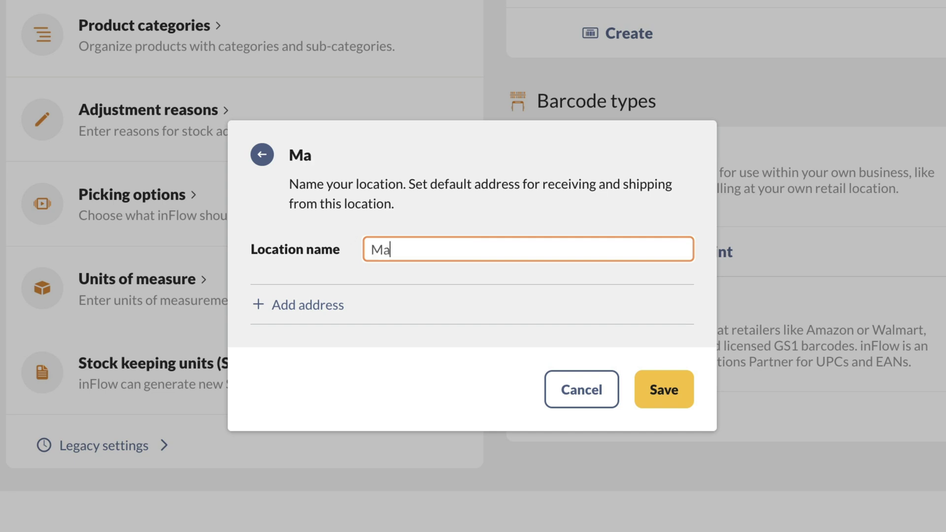
pyautogui.write('in Ware')
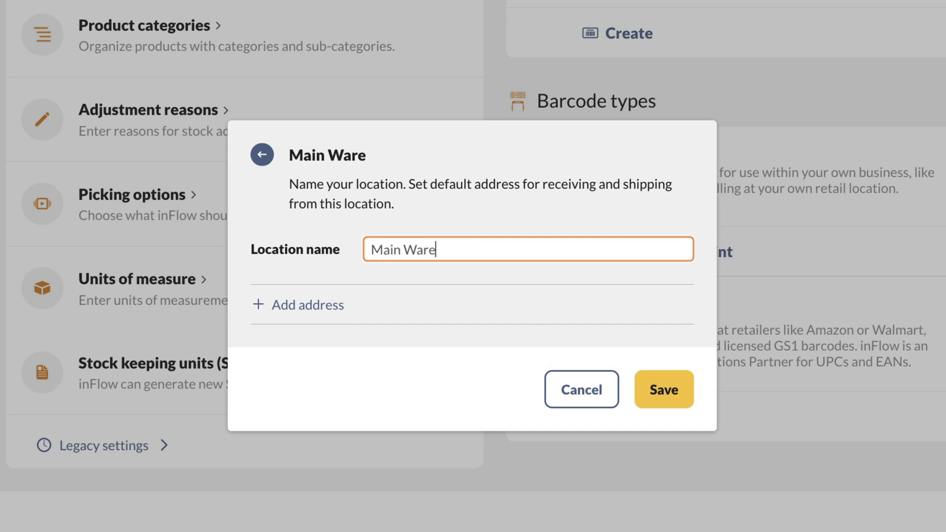
pyautogui.write('house')
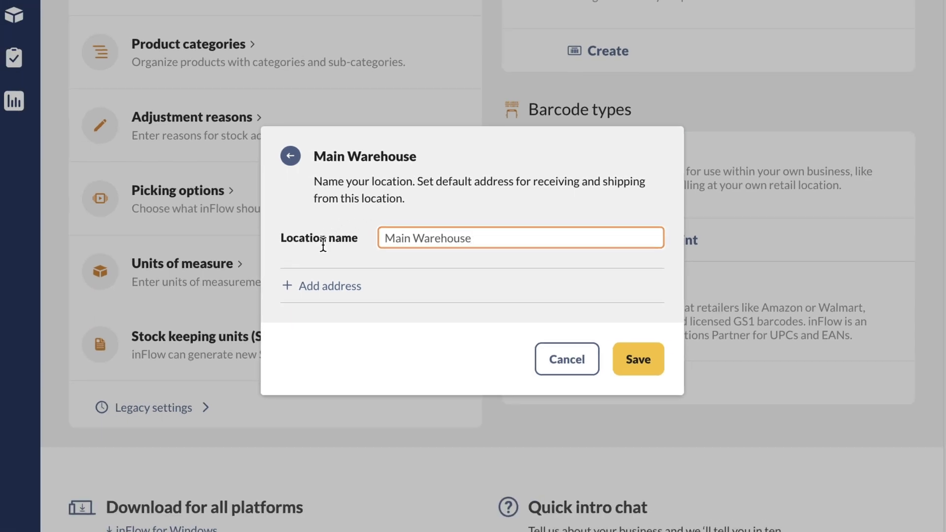
pyautogui.click(336, 292)
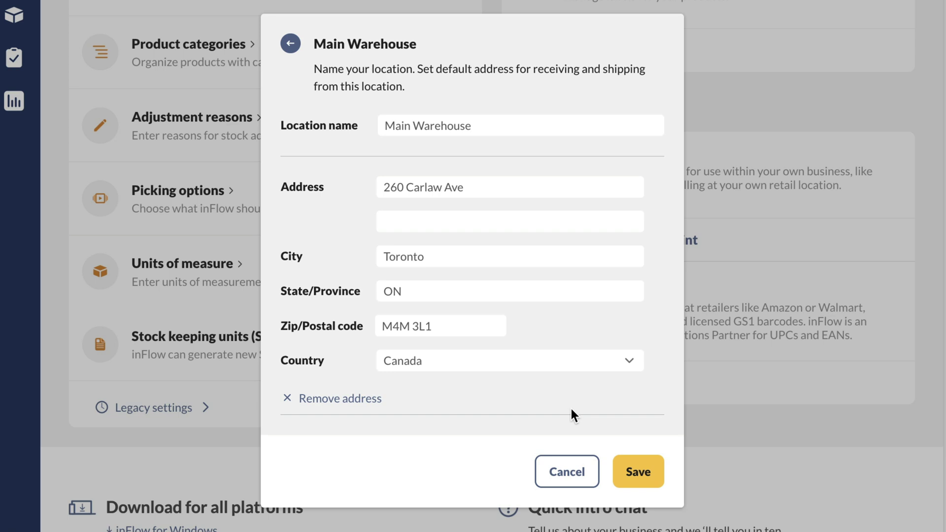
pyautogui.click(290, 44)
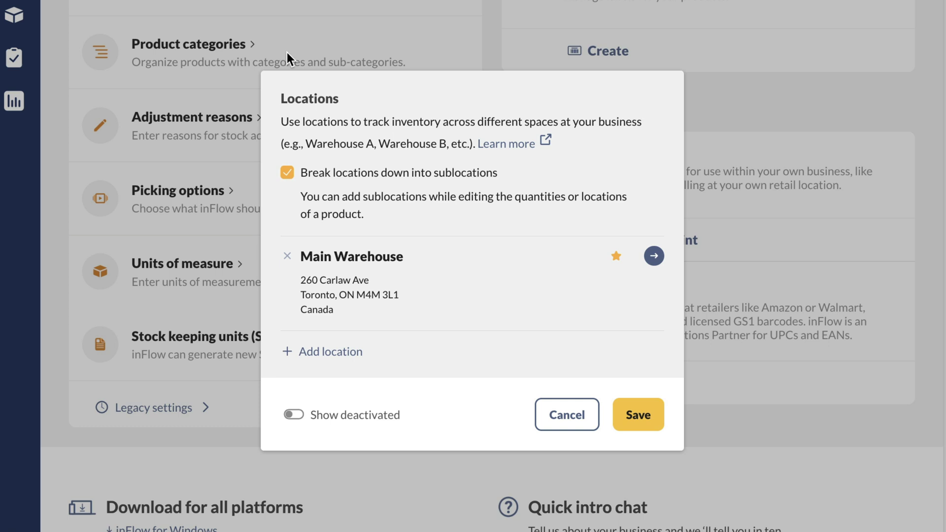
# Add two new locations, 'Store 1' and 'Store 2', without addresses.
pyautogui.click(321, 351)
pyautogui.click(420, 245)
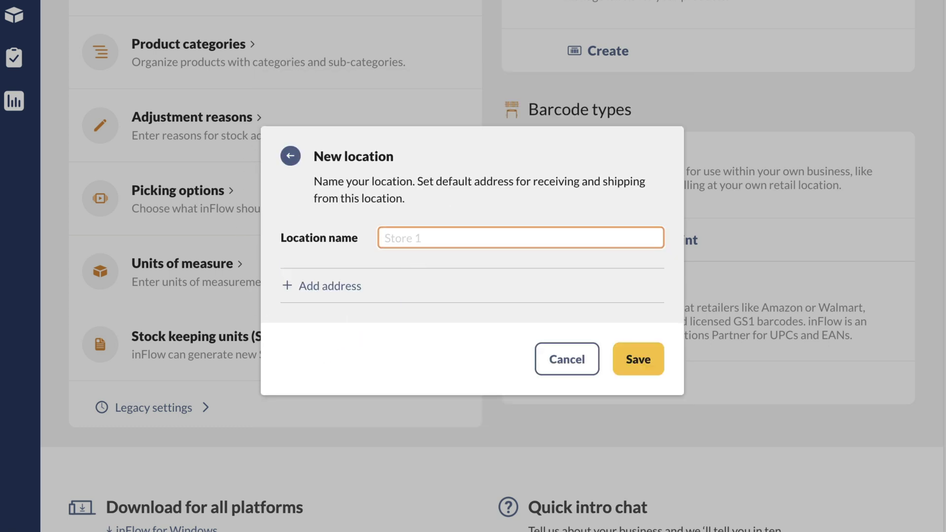
pyautogui.click(290, 156)
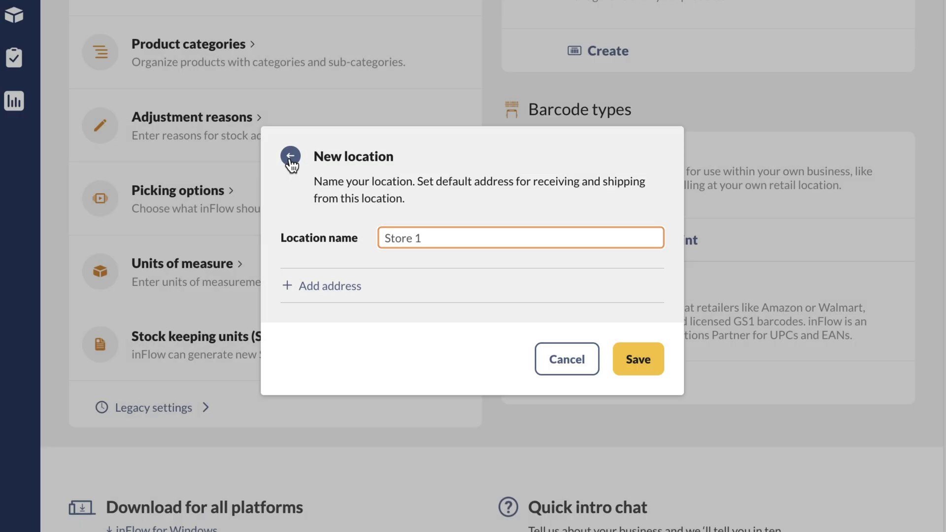
pyautogui.click(290, 156)
pyautogui.click(312, 382)
pyautogui.click(290, 157)
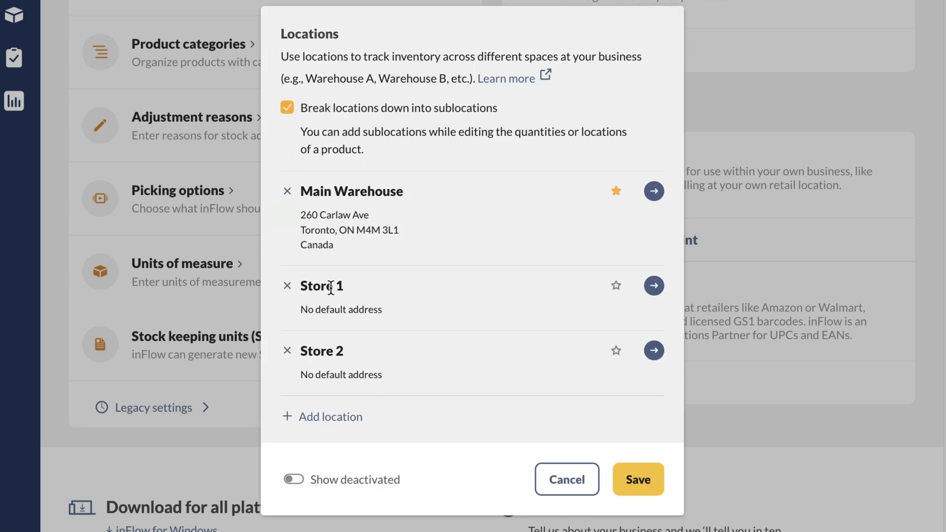
pyautogui.click(616, 287)
pyautogui.click(616, 351)
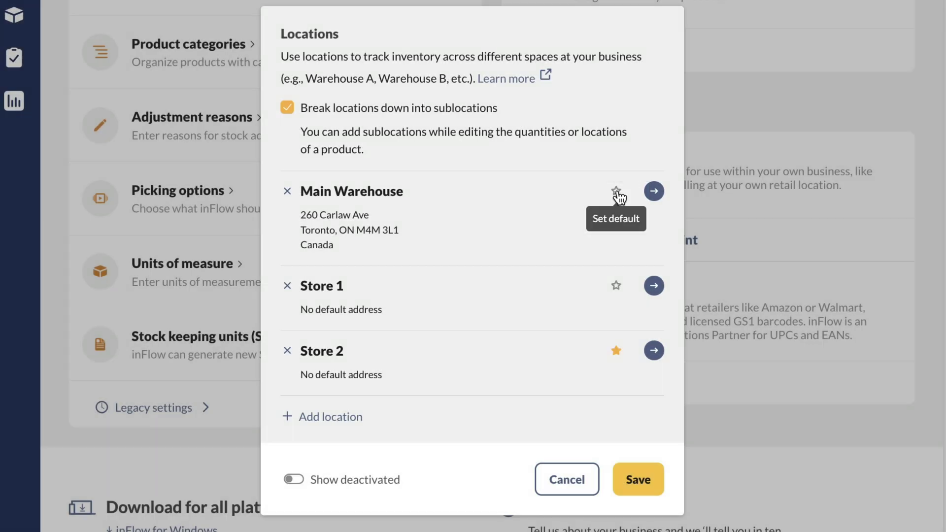
pyautogui.click(617, 192)
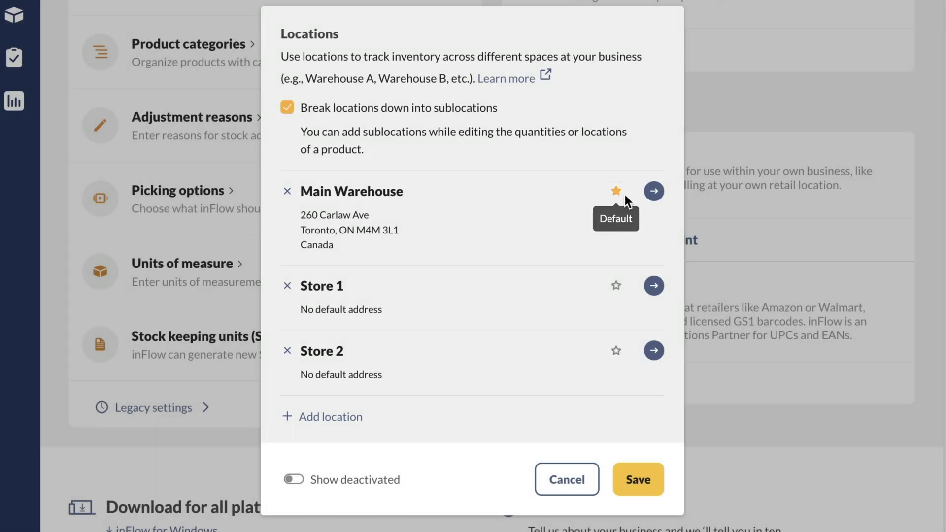